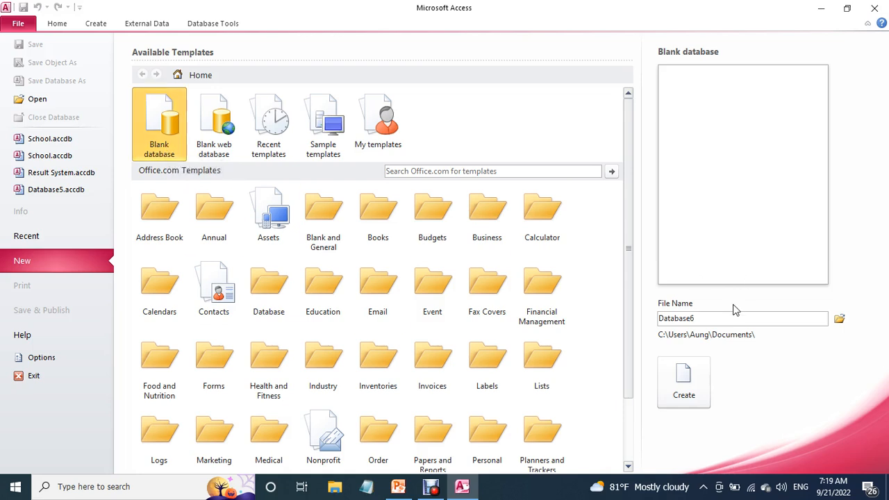
Name the new blank database School Database and create it
double_click(718, 321)
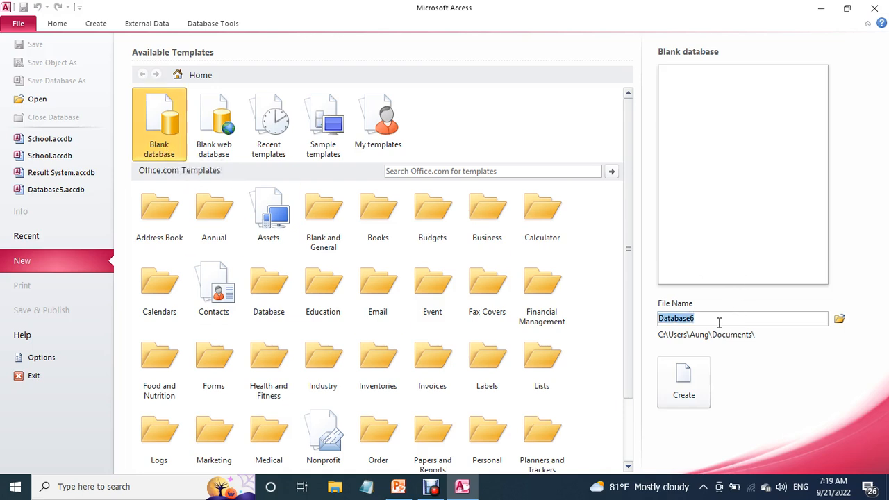
text(Sh)
text(choo)
text(l Data)
text(base)
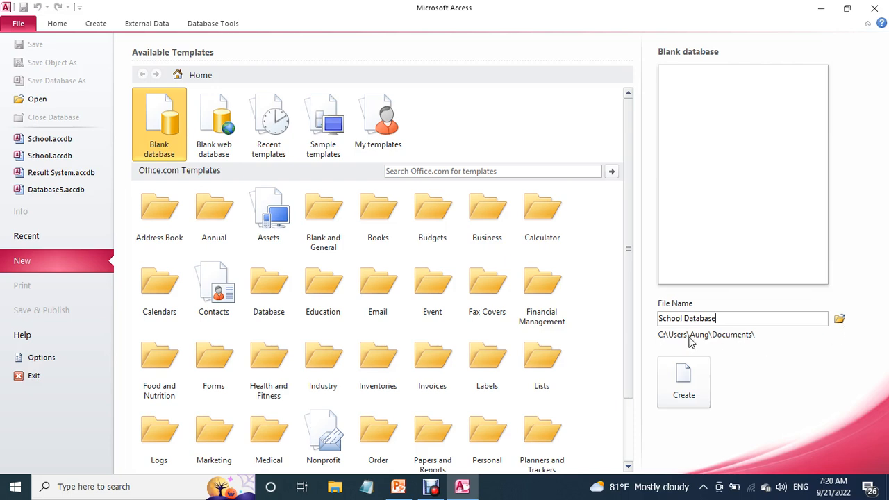
click(694, 400)
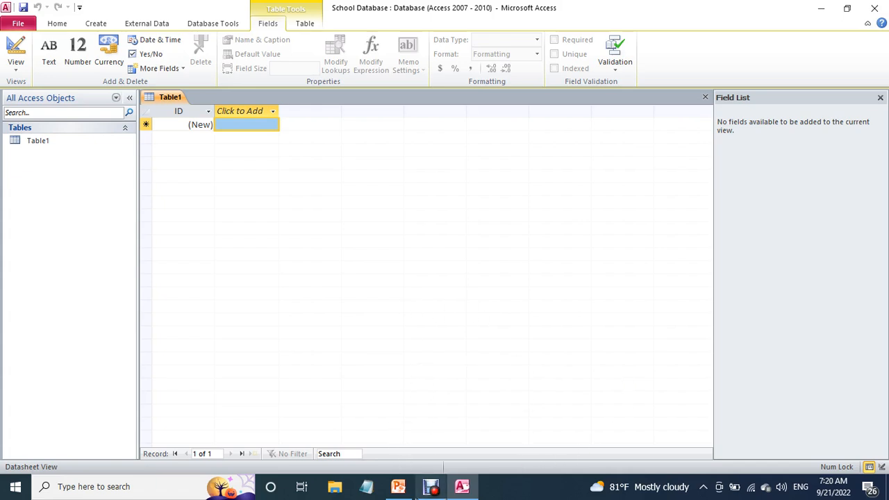
Switch to PowerPoint, review the School table plan, Primary Key and MS Access DataBase slides, and return to Access
mouse_move(406, 494)
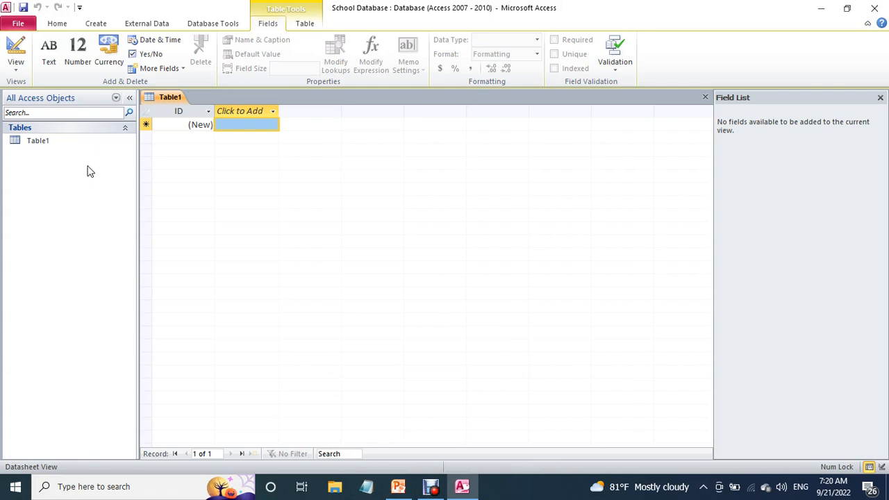
click(97, 22)
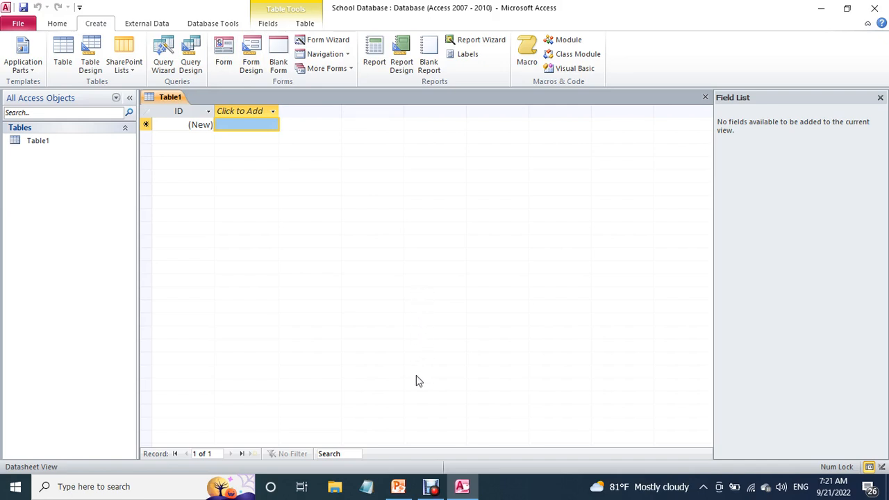
click(400, 486)
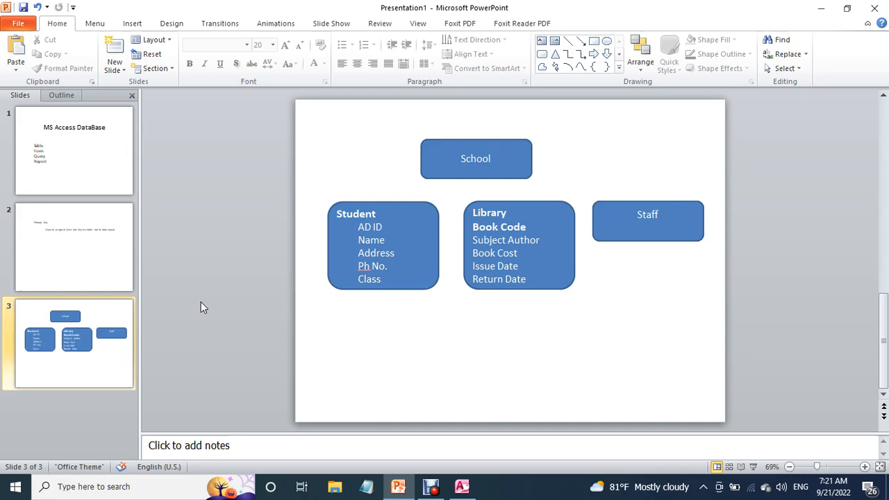
click(116, 244)
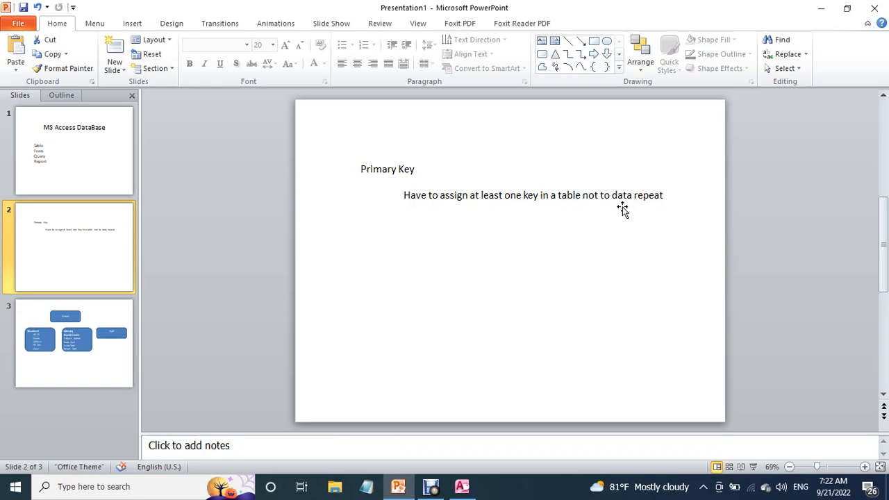
click(96, 178)
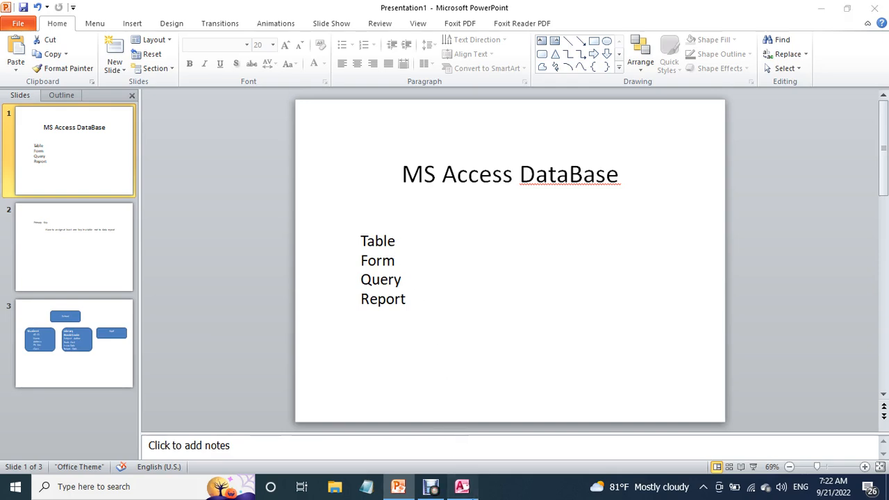
click(461, 488)
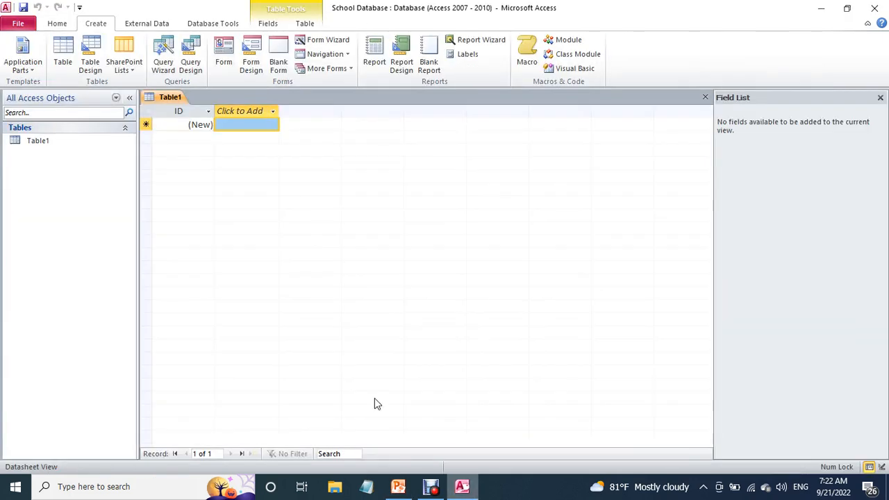
Close the default Table1 without saving it and create a new blank table
right_click(172, 101)
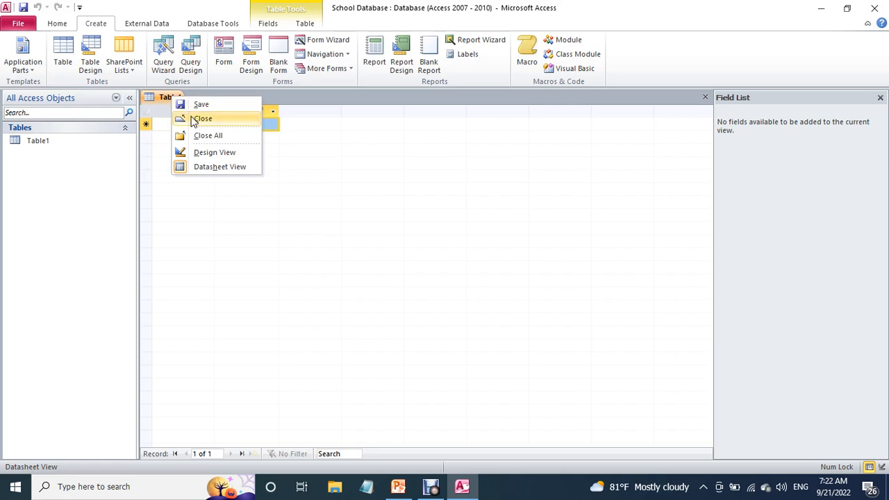
click(193, 118)
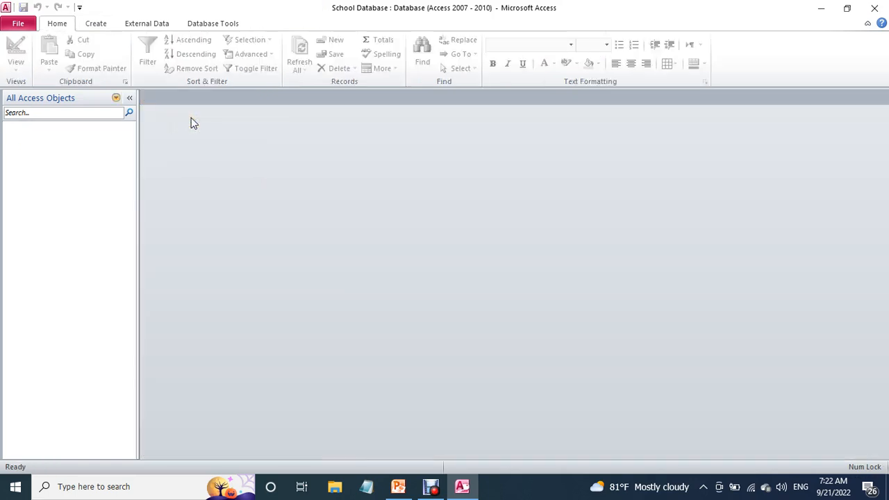
click(96, 23)
click(63, 62)
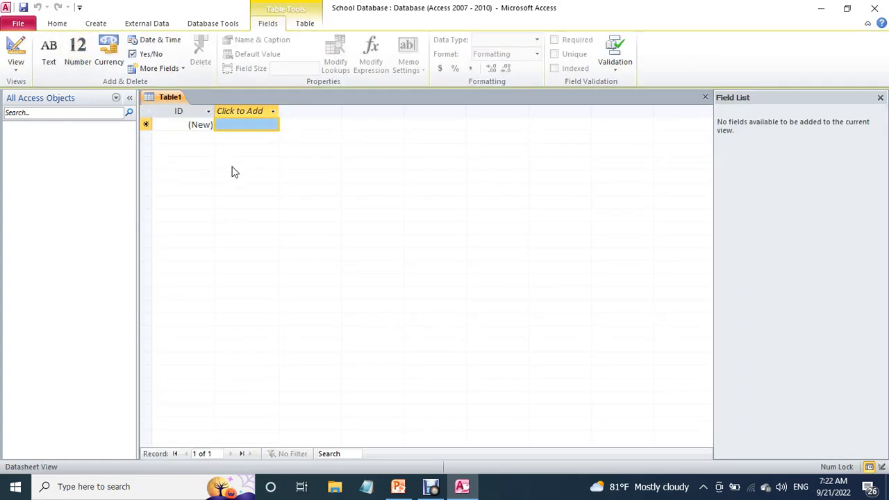
Save the new table under the name Student
right_click(177, 103)
click(191, 109)
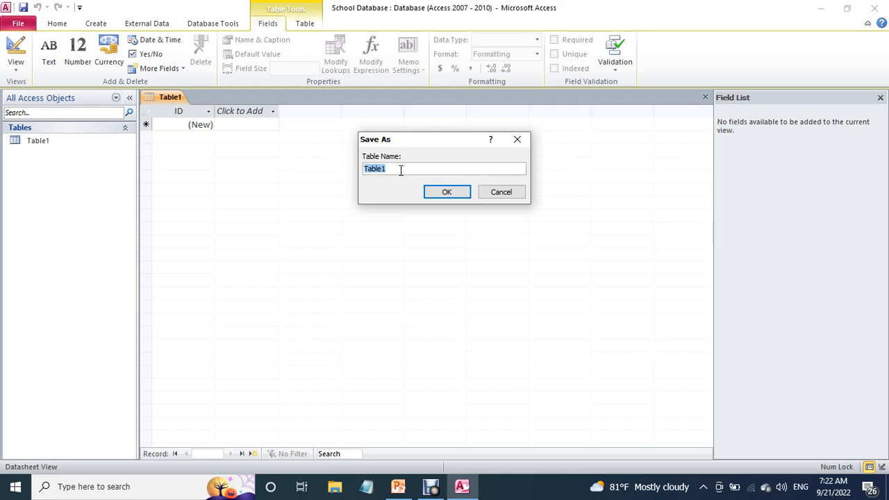
text(Stue)
key(BackSpace)
text(dent)
click(463, 193)
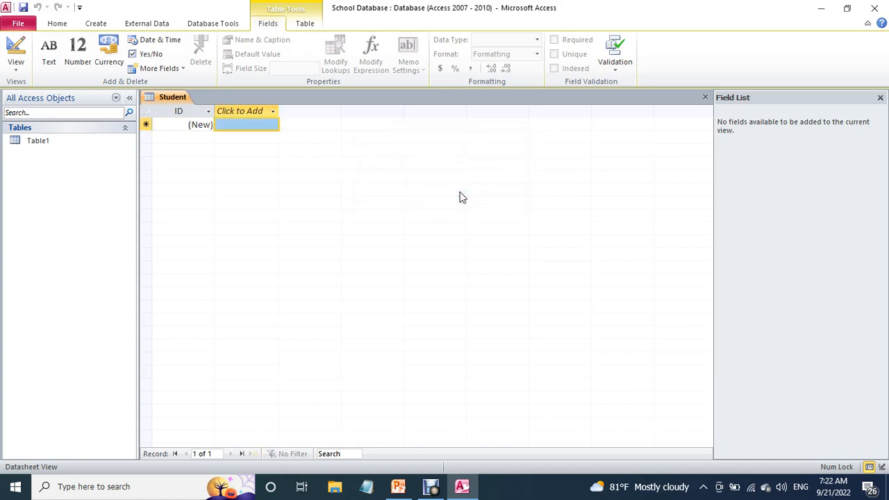
Switch the Student table to Design View and show the data types available for the ID field
right_click(173, 97)
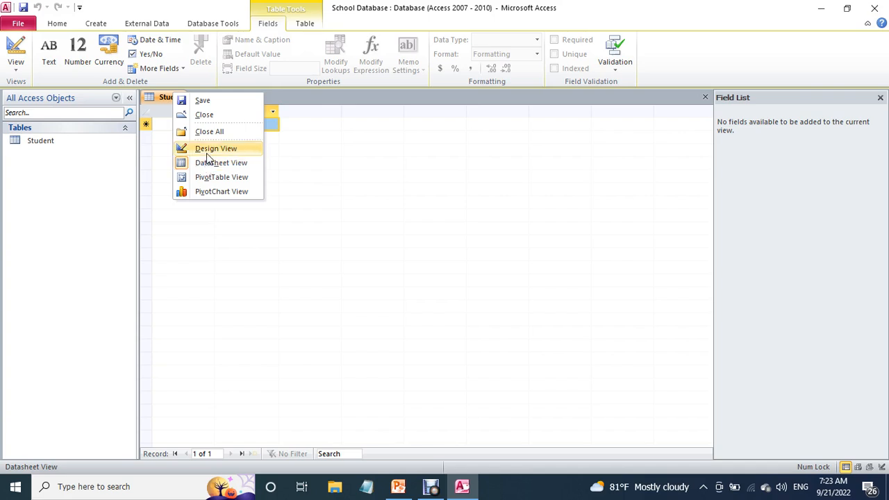
click(332, 95)
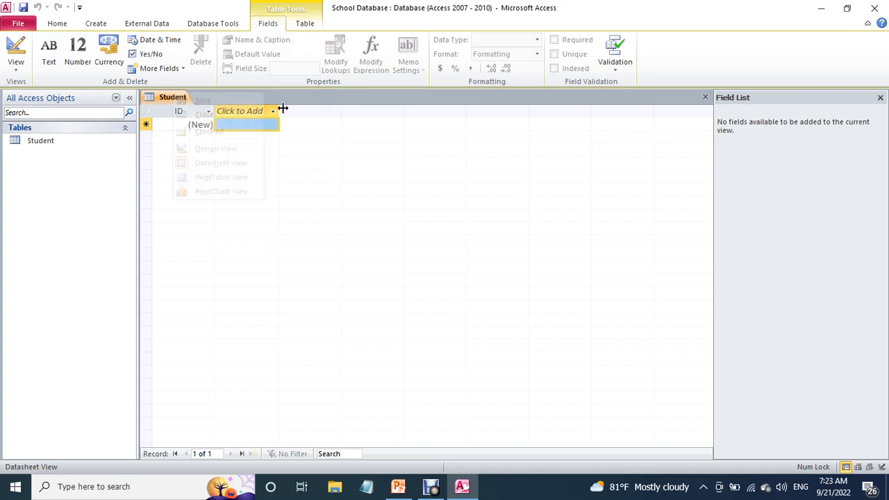
right_click(174, 101)
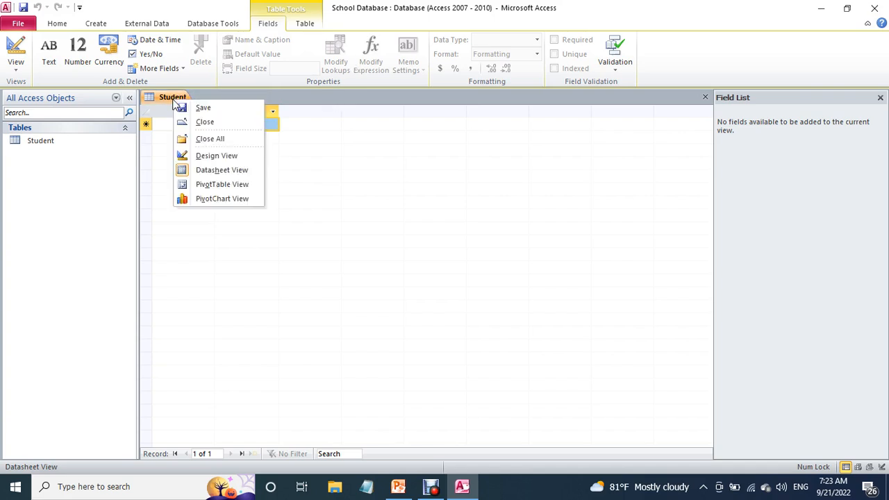
click(202, 157)
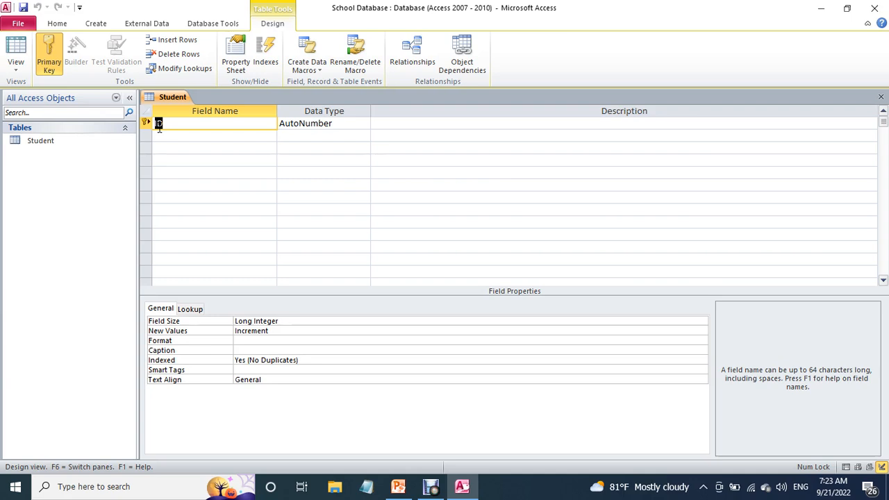
click(316, 123)
click(364, 124)
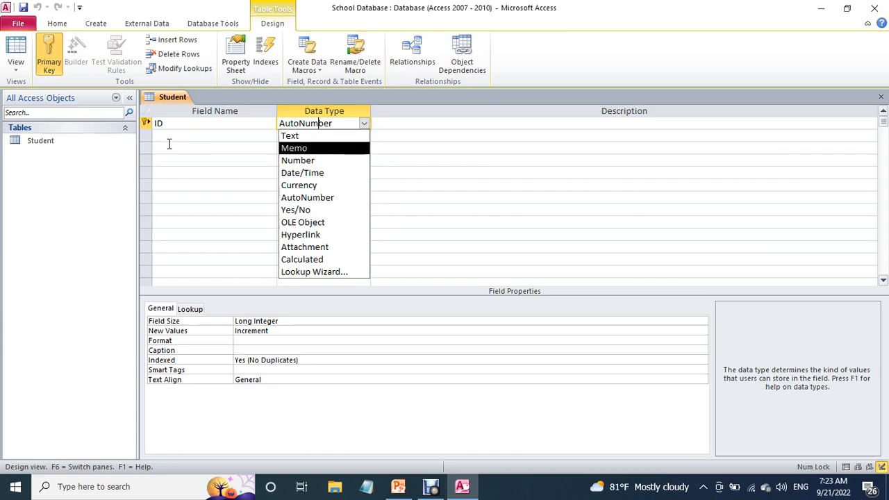
Add a field called student Name below ID, with the default Text data type
click(243, 133)
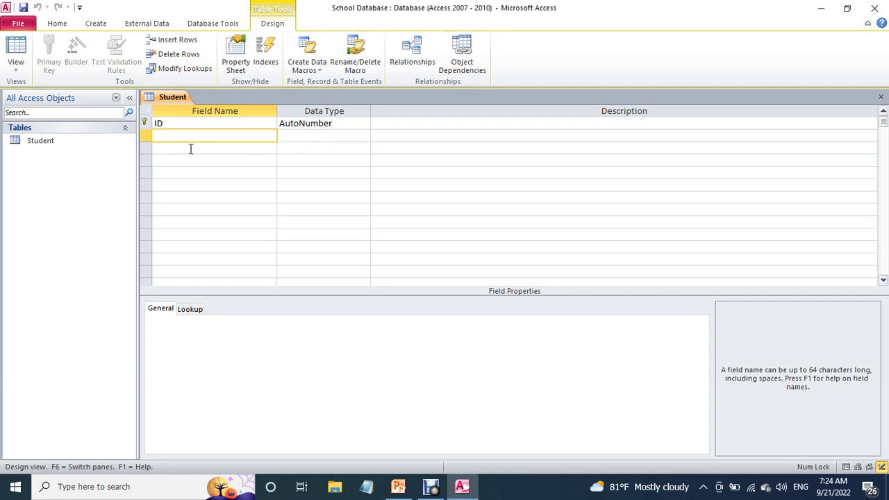
text(student Name)
click(236, 154)
Add a field named Addresss below student Name and set its data type to Text
click(239, 149)
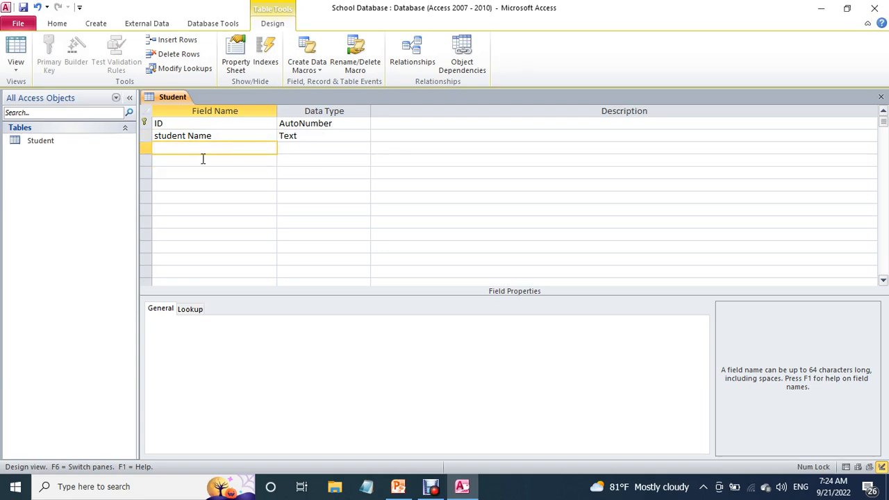
text(Addresss)
key(Tab)
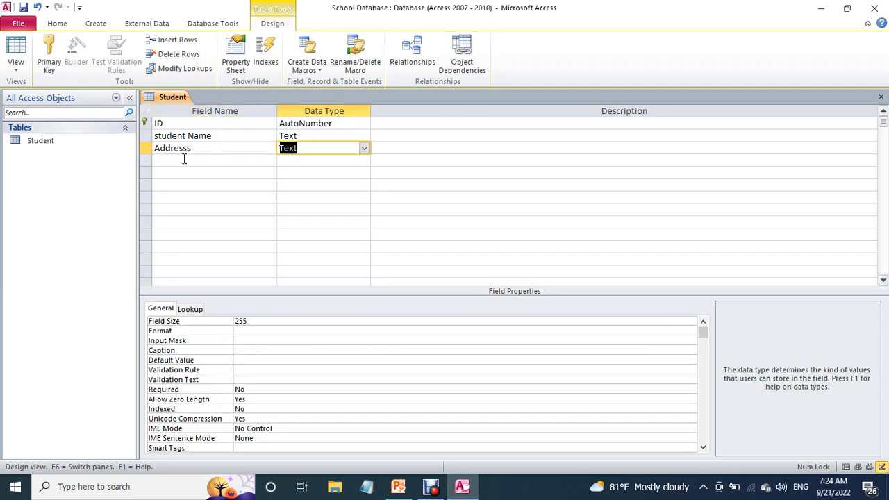
text(P)
key(BackSpace)
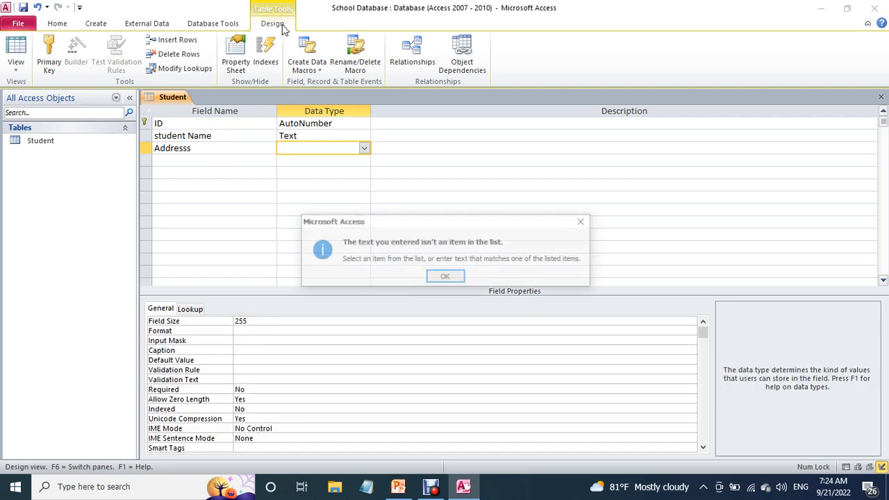
click(445, 277)
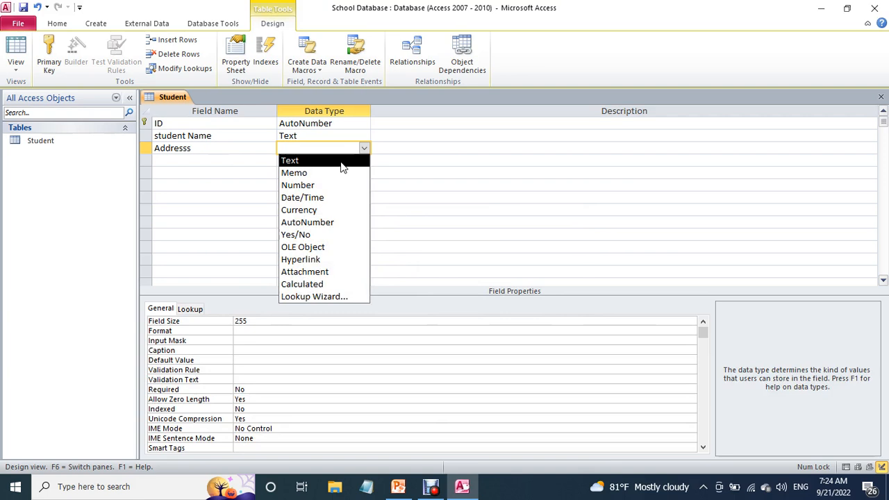
click(343, 162)
Add a Phone Number field with the Text data type in the next row
click(186, 164)
text(Phone Number)
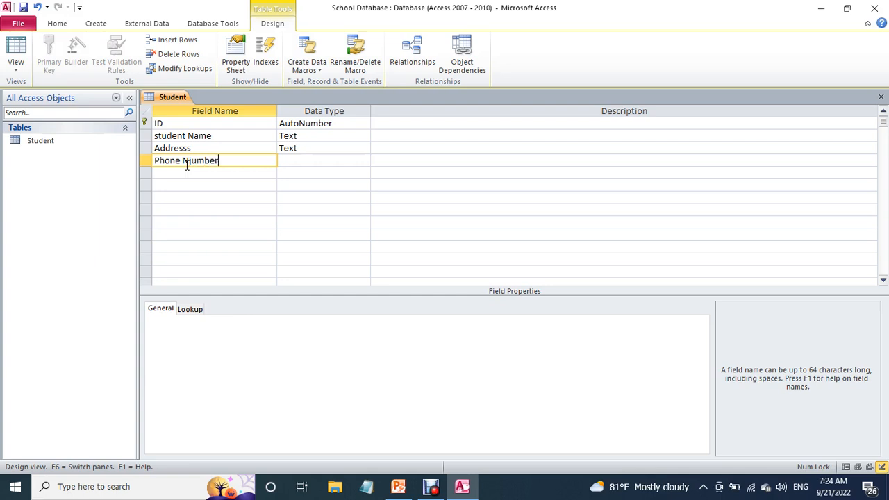
click(191, 166)
click(343, 165)
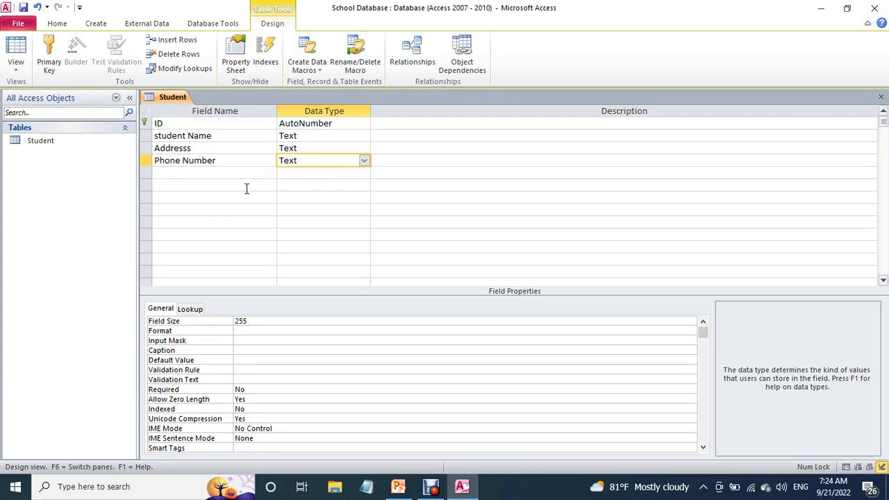
Add a Class field with the Text data type below Phone Number
click(209, 172)
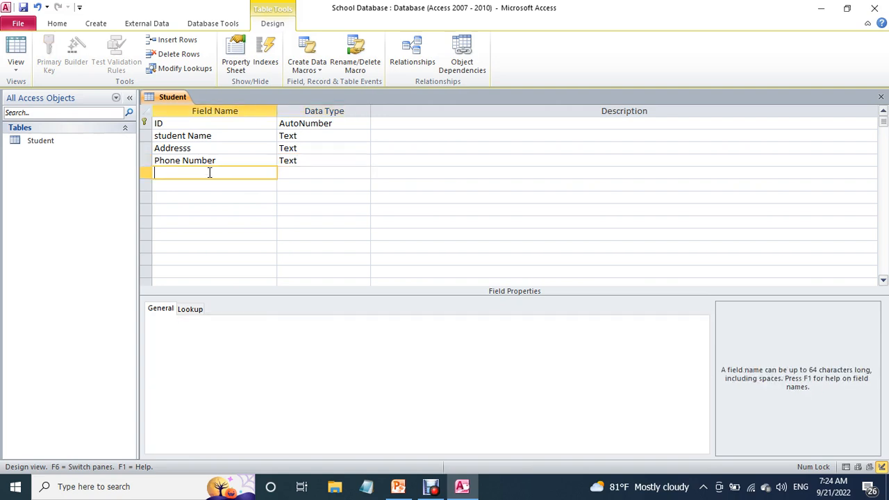
text(Class)
click(322, 173)
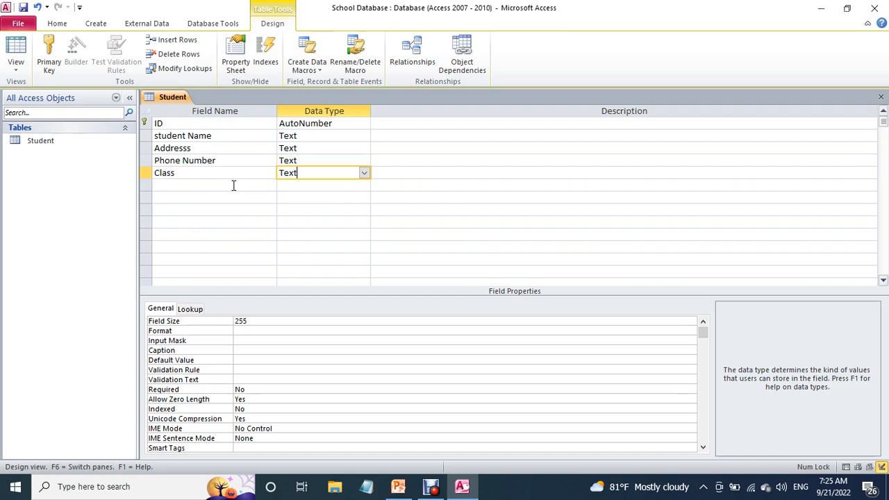
Save the Student table design and close the table
right_click(172, 101)
click(197, 107)
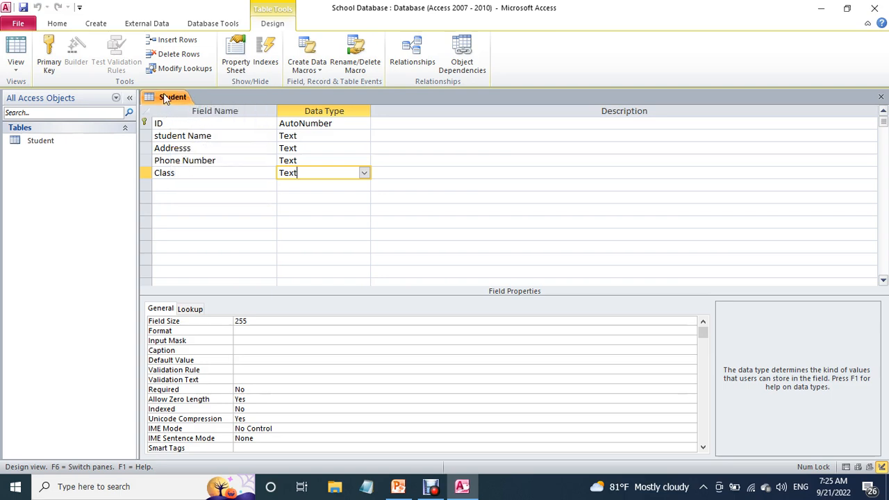
right_click(167, 95)
click(182, 116)
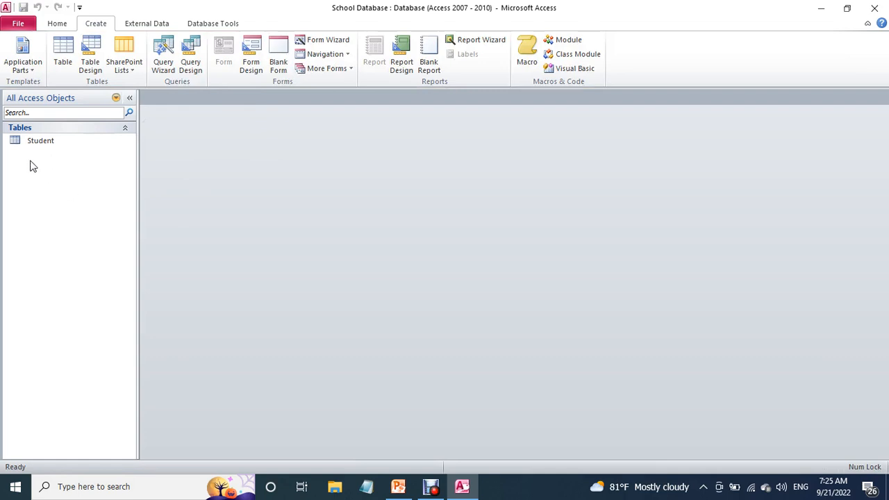
click(71, 59)
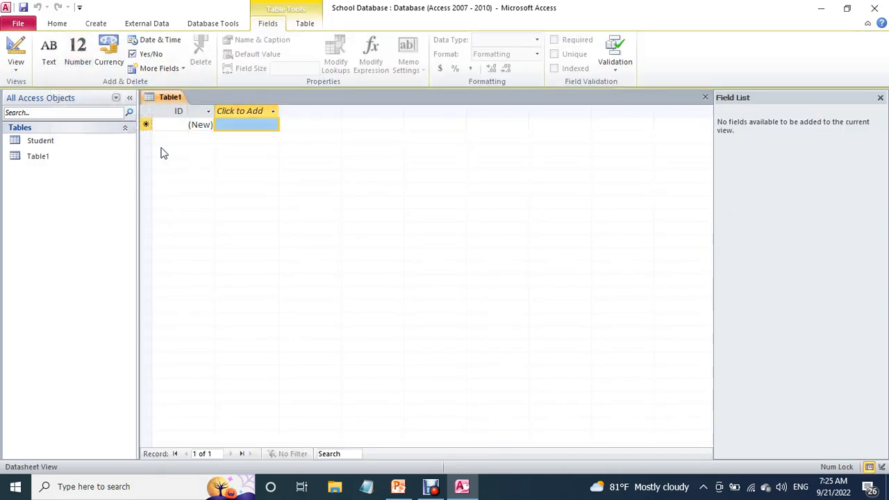
right_click(167, 99)
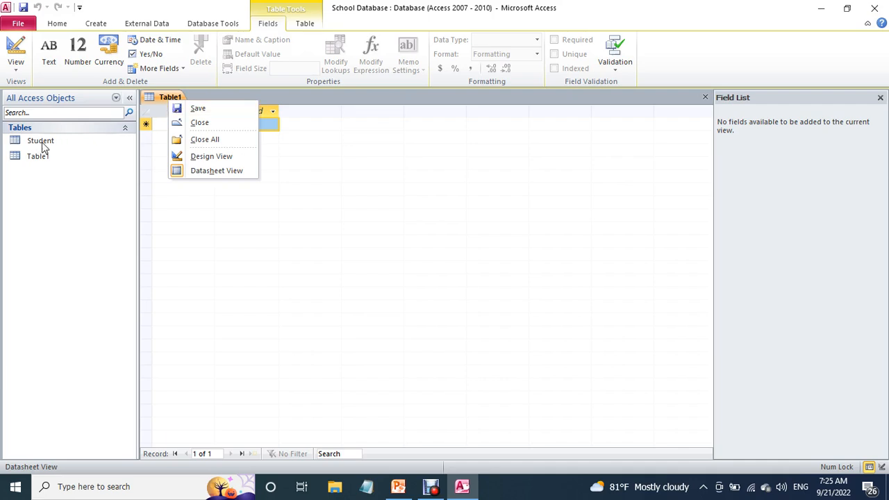
click(220, 123)
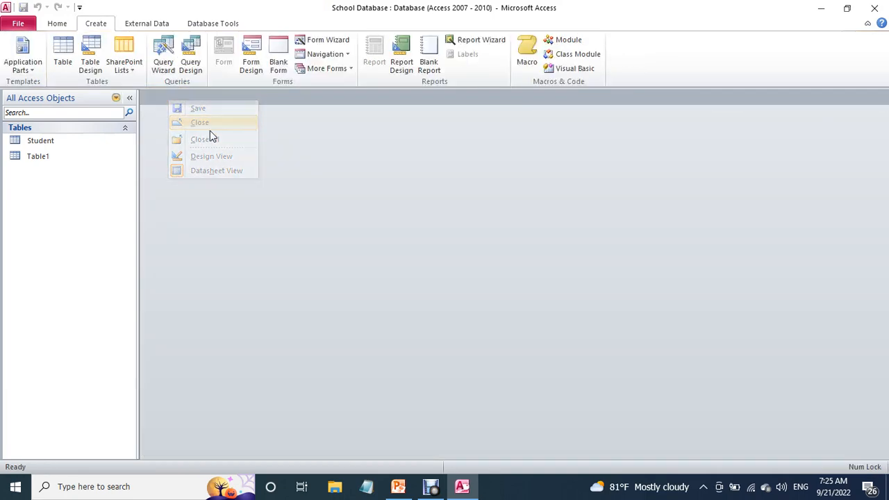
Create a form based on the Student table
click(83, 142)
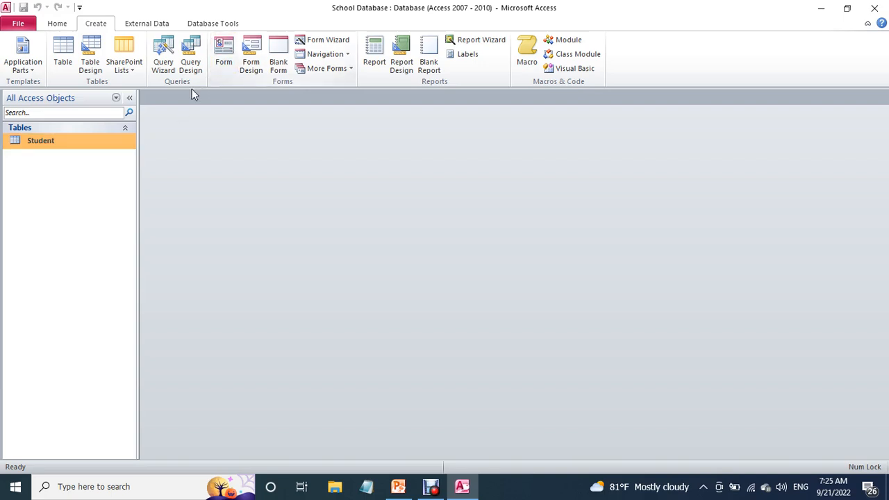
click(224, 56)
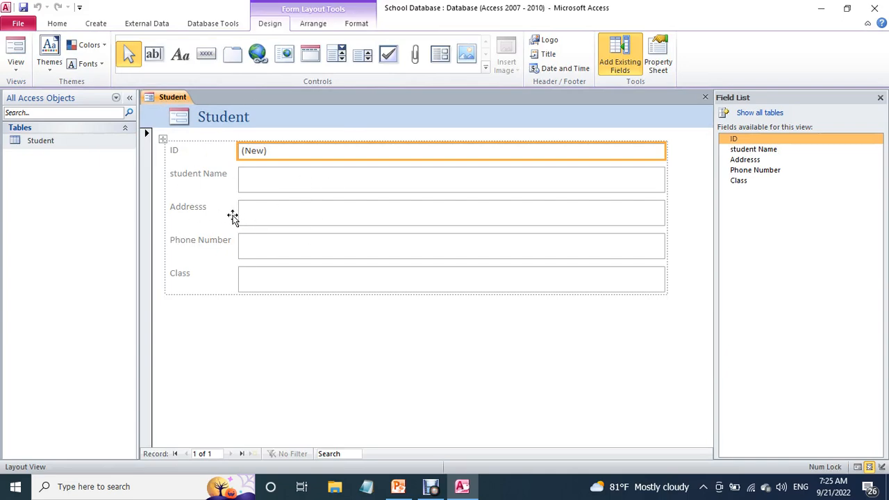
Switch the Student form to Design View and extend the Detail section downward to make room below the Class field
right_click(173, 97)
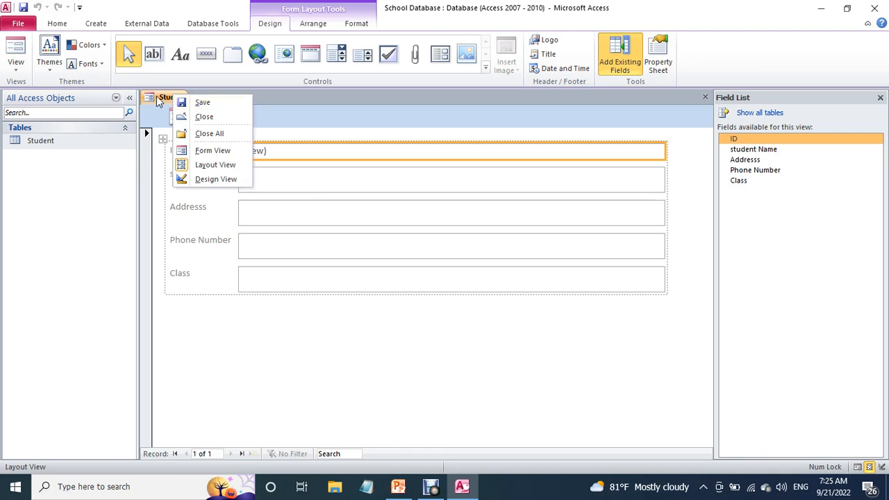
click(161, 101)
right_click(165, 100)
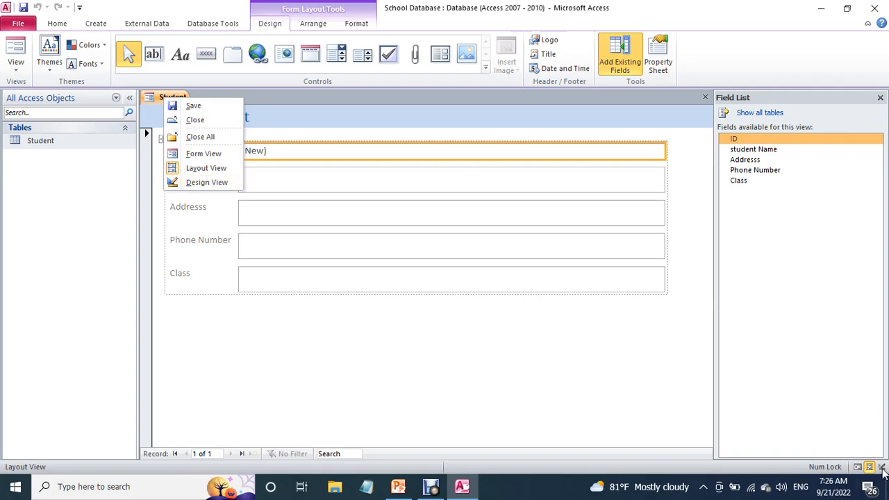
click(578, 426)
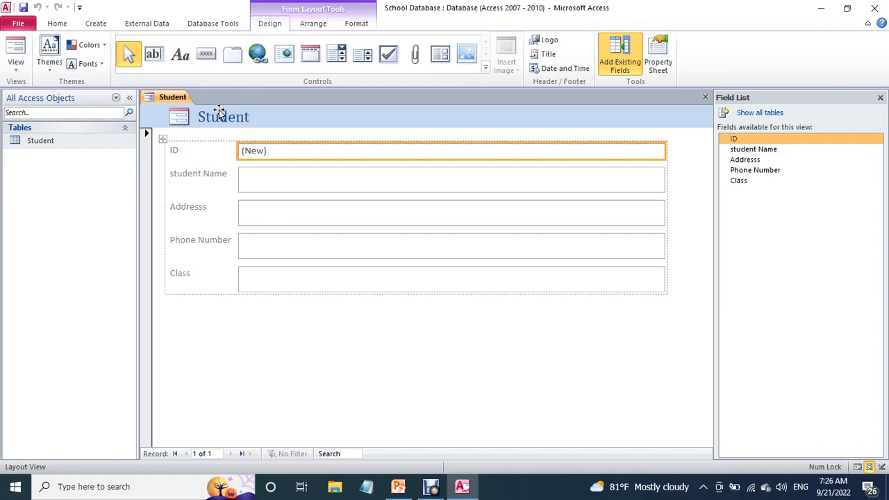
right_click(170, 97)
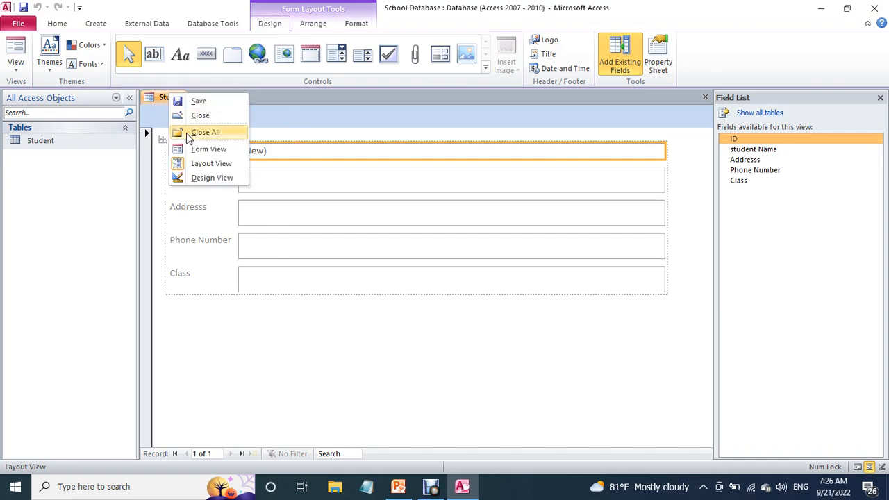
click(202, 178)
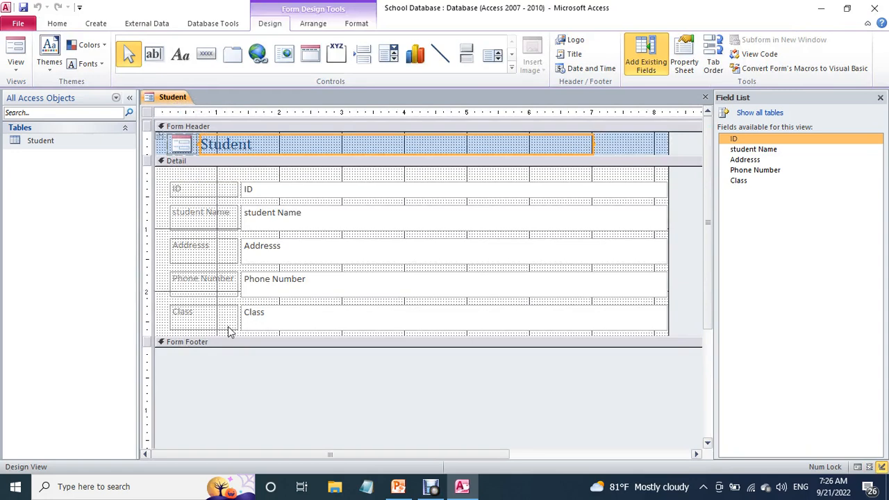
drag(247, 348, 254, 382)
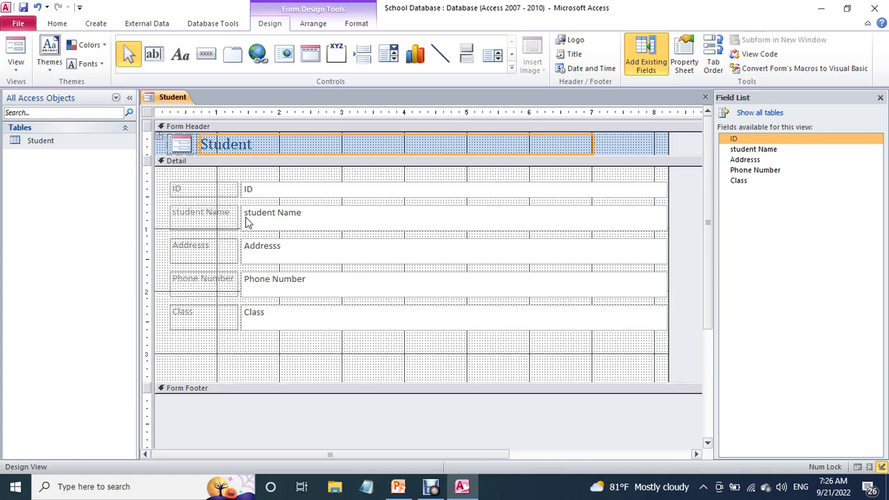
Place a command button below the Class label and assign it the Save Record action from Record Operations
click(210, 62)
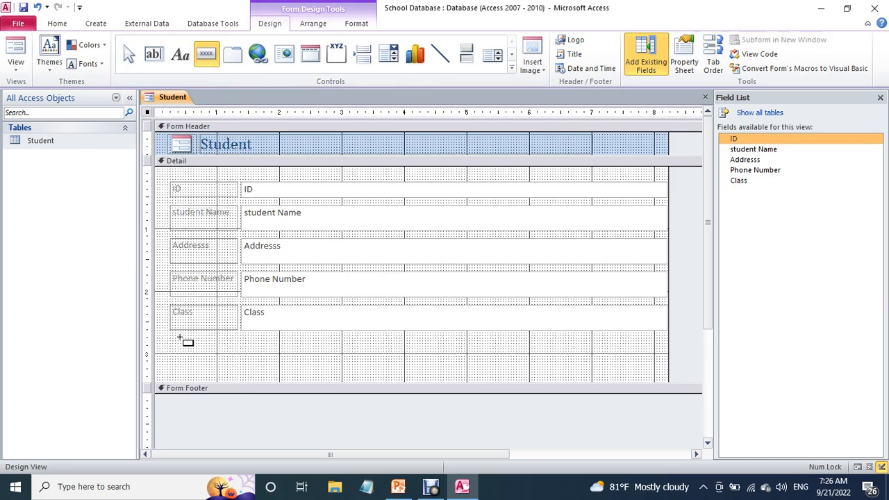
drag(175, 337, 220, 357)
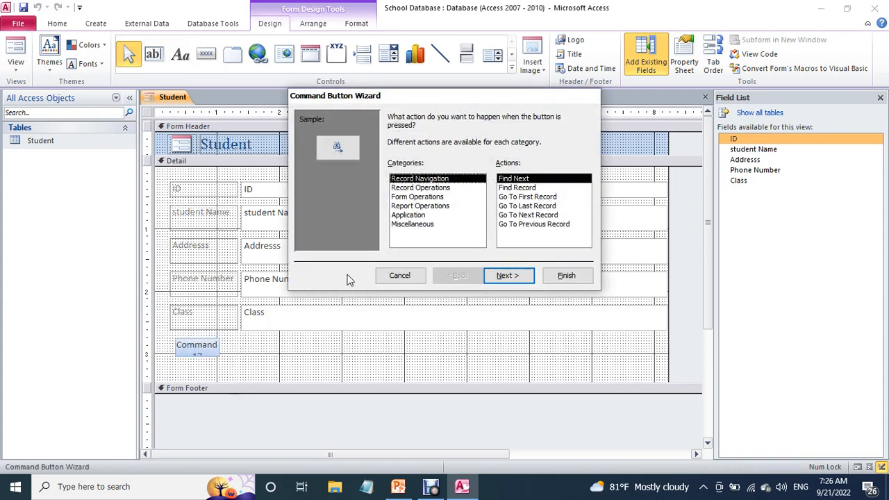
click(419, 188)
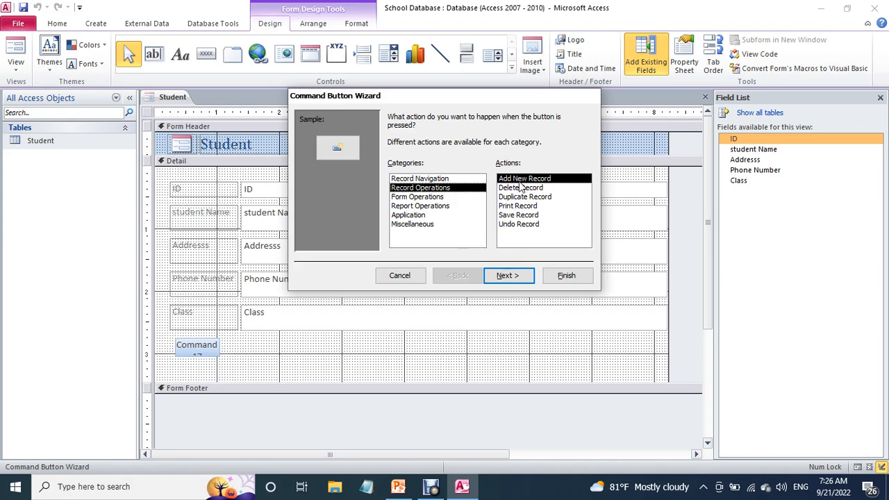
click(525, 217)
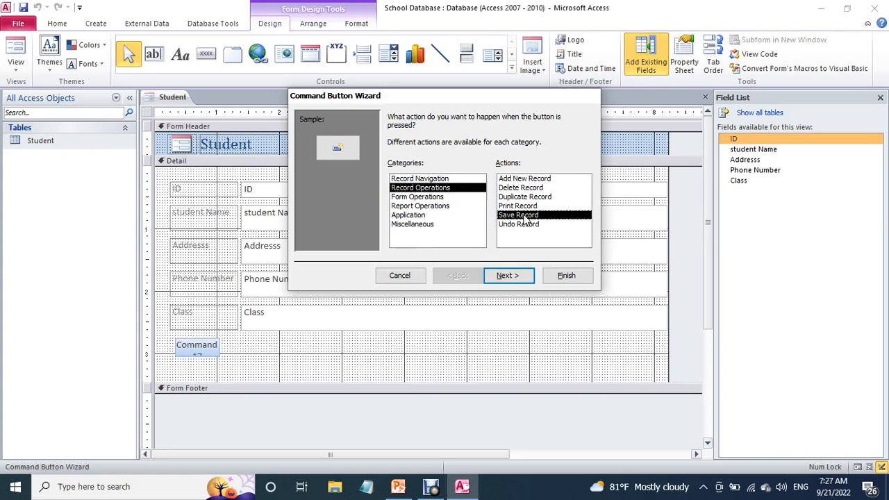
click(508, 276)
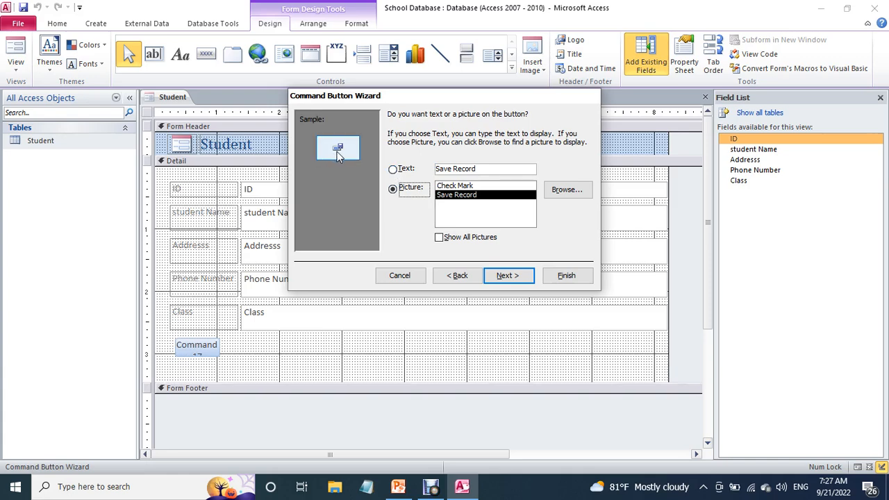
Show the text Save on the button instead of a picture and finish the wizard with the default button name
click(405, 169)
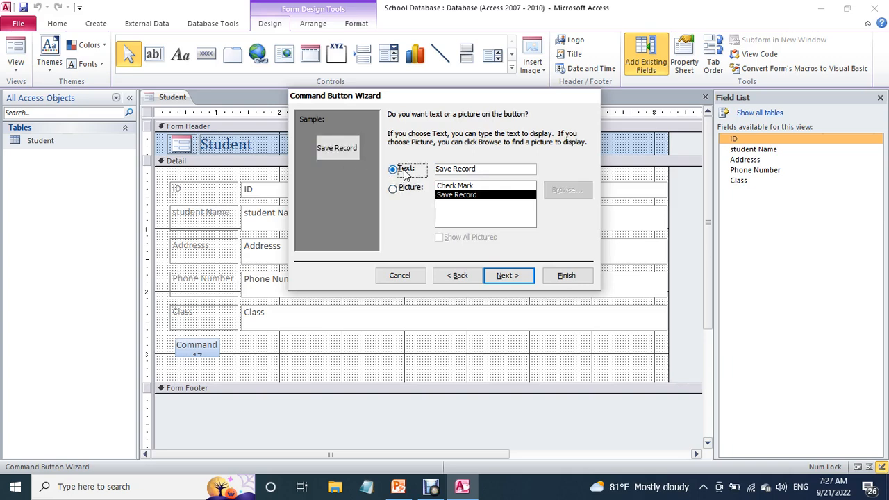
click(481, 169)
key(BackSpace)
key(BackSpace)
key(BackSpace)
key(BackSpace)
key(BackSpace)
key(BackSpace)
key(BackSpace)
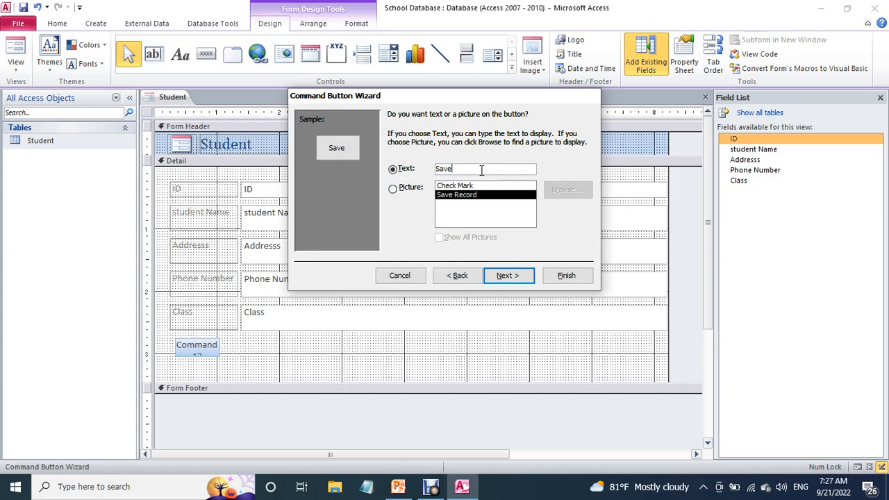
click(521, 276)
click(566, 278)
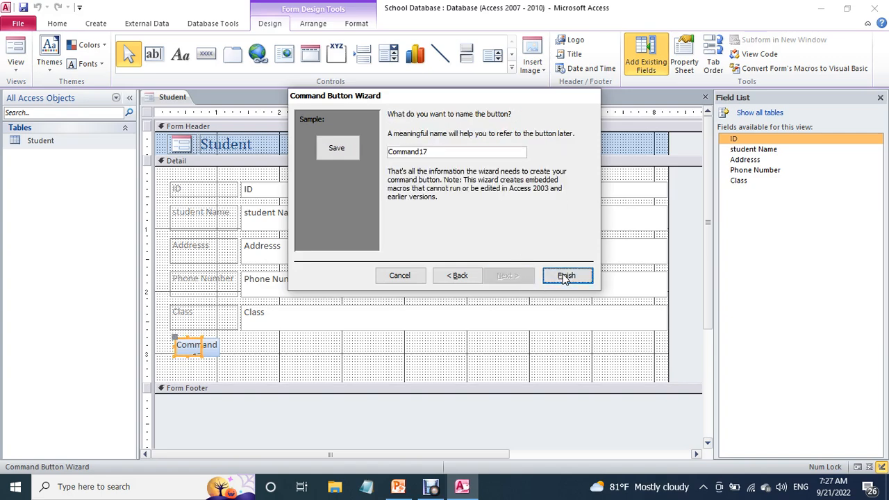
Place a second command button beside Save and assign it the Add New Record action from Record Operations
click(210, 54)
drag(240, 343, 271, 360)
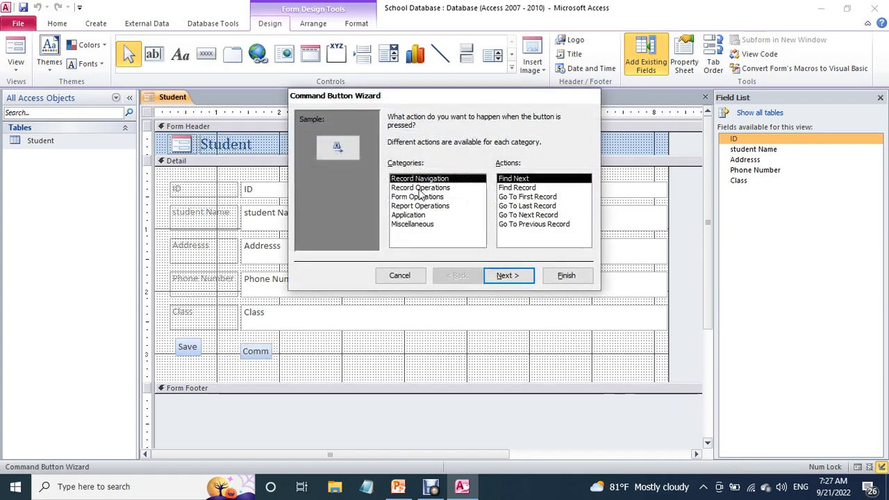
click(420, 188)
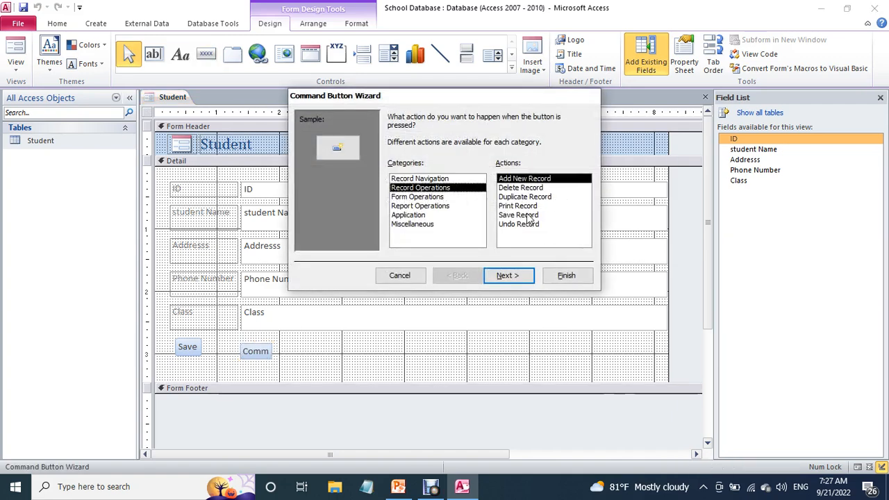
click(507, 275)
Show the text Add on the second button and finish the wizard with the default button name
click(395, 169)
click(473, 170)
key(BackSpace)
key(BackSpace)
key(BackSpace)
key(BackSpace)
key(BackSpace)
key(BackSpace)
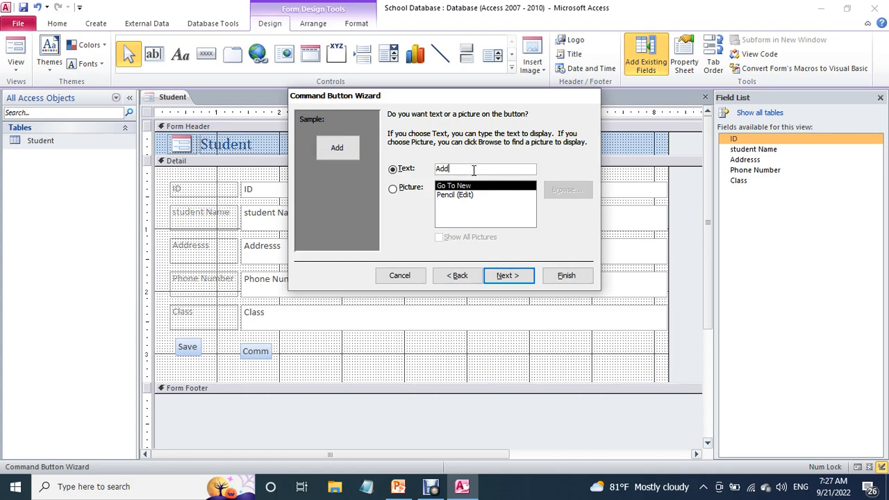
click(508, 276)
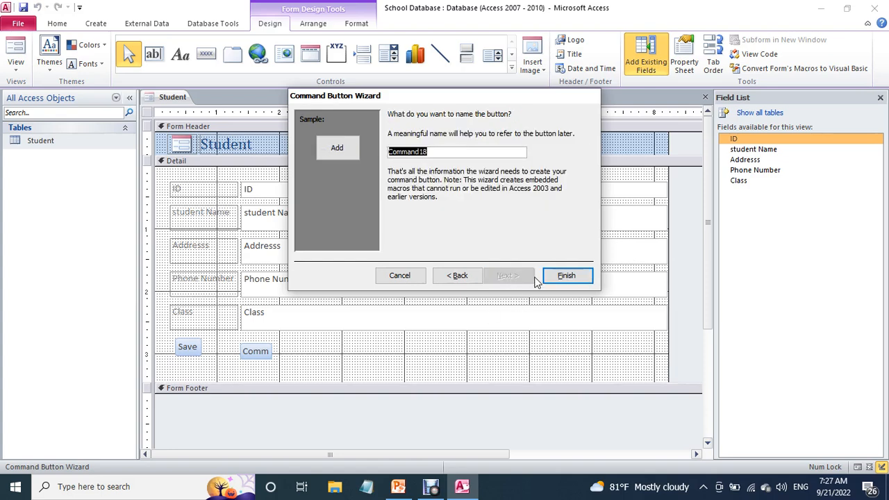
click(566, 276)
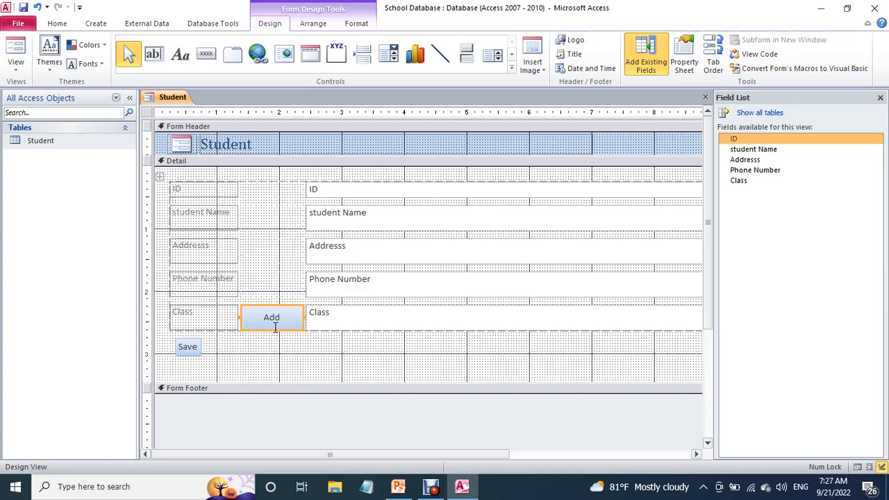
Undo the Add button's move into the field layout and shift the Save button slightly down and to the right
key(ctrl+z)
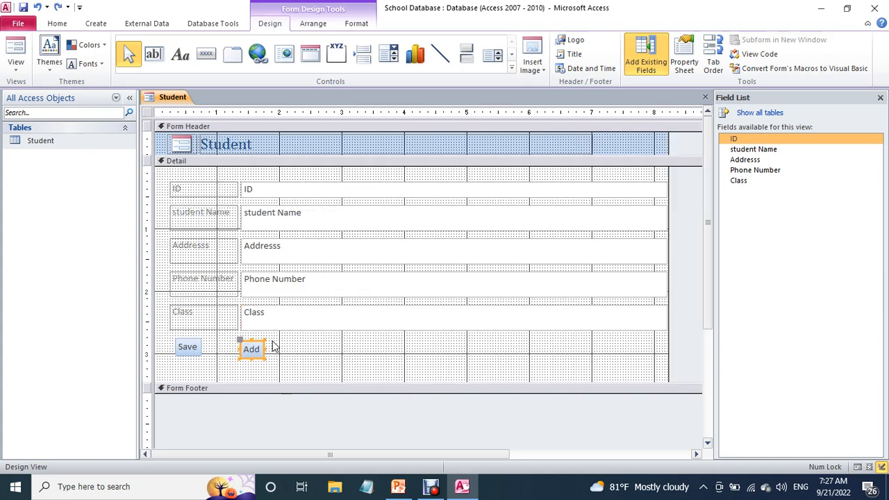
click(189, 353)
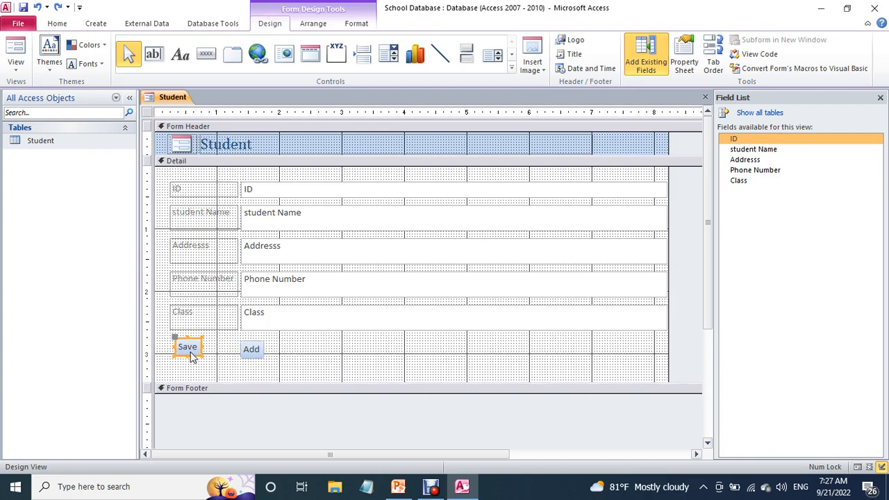
drag(192, 356, 200, 363)
click(308, 362)
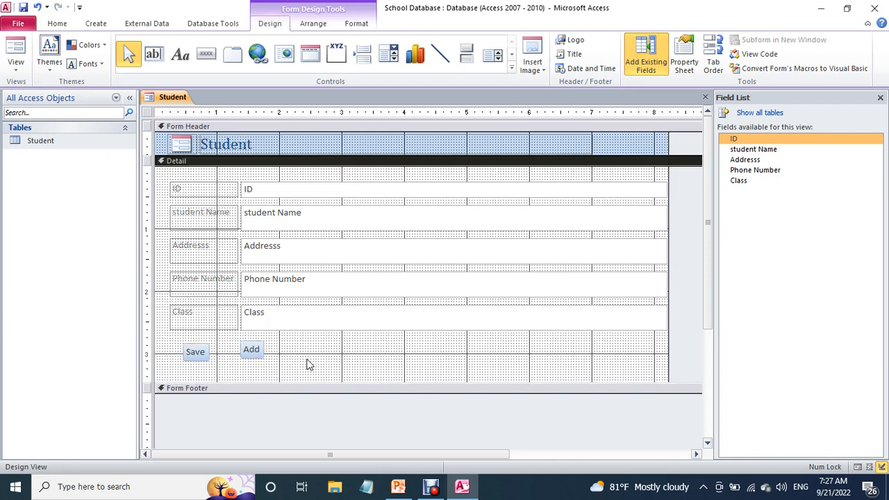
Save the form under the name Student and close it
right_click(180, 100)
click(185, 104)
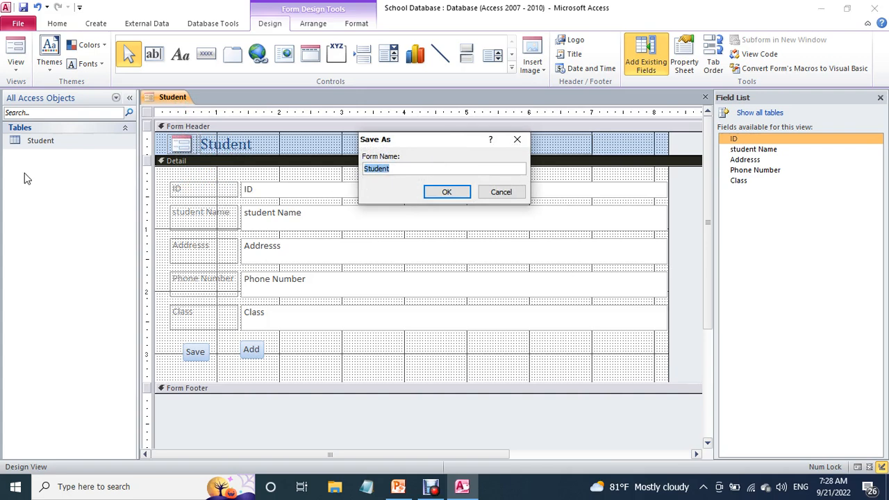
click(434, 193)
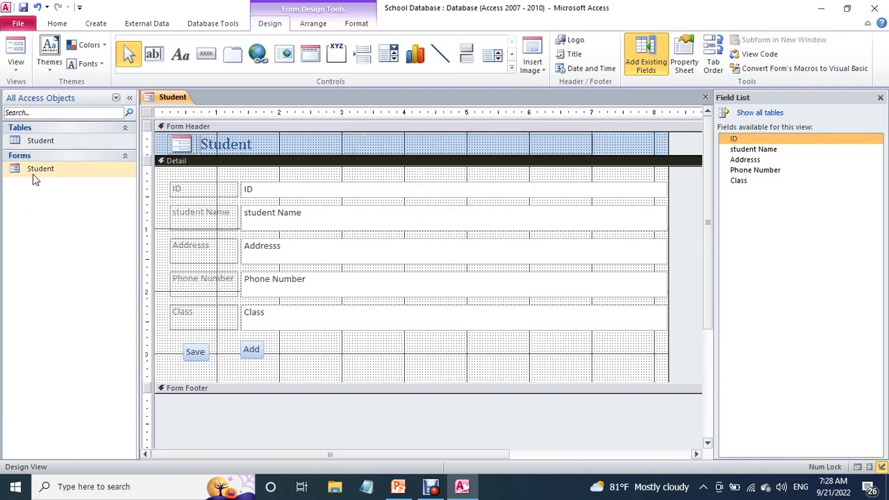
right_click(174, 103)
click(197, 108)
right_click(171, 102)
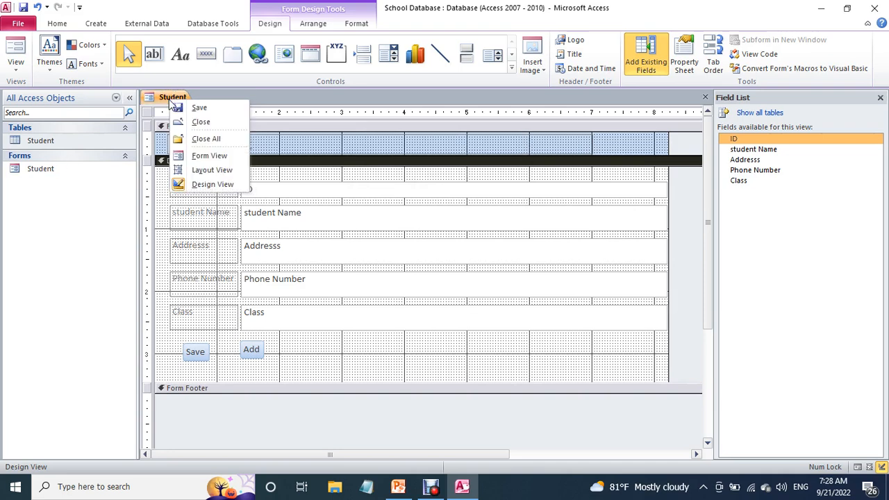
click(198, 122)
Open the Student table in Datasheet View to check its contents, and close it
click(73, 168)
double_click(64, 146)
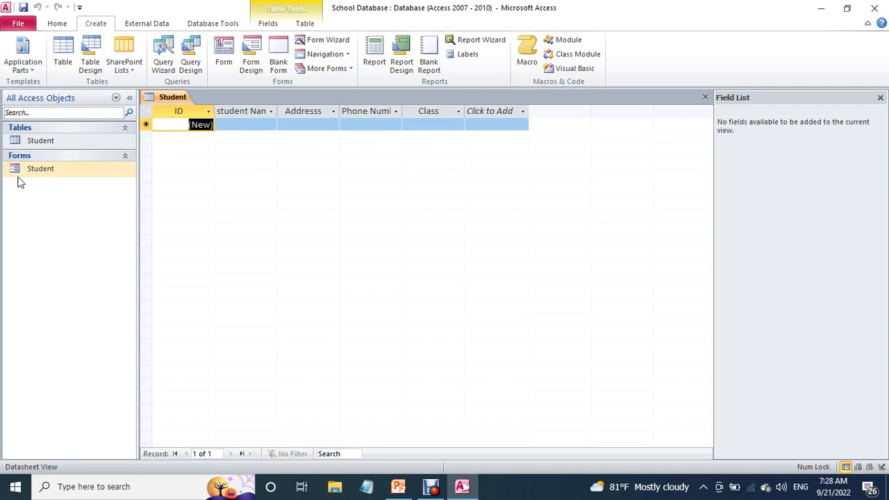
click(165, 100)
right_click(165, 100)
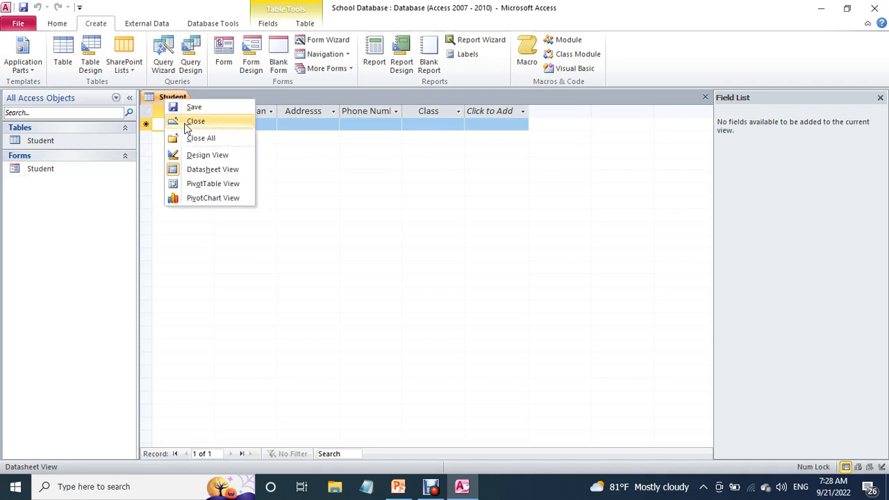
click(186, 120)
Open the Student form and enter the first student's name and address
click(47, 171)
double_click(47, 170)
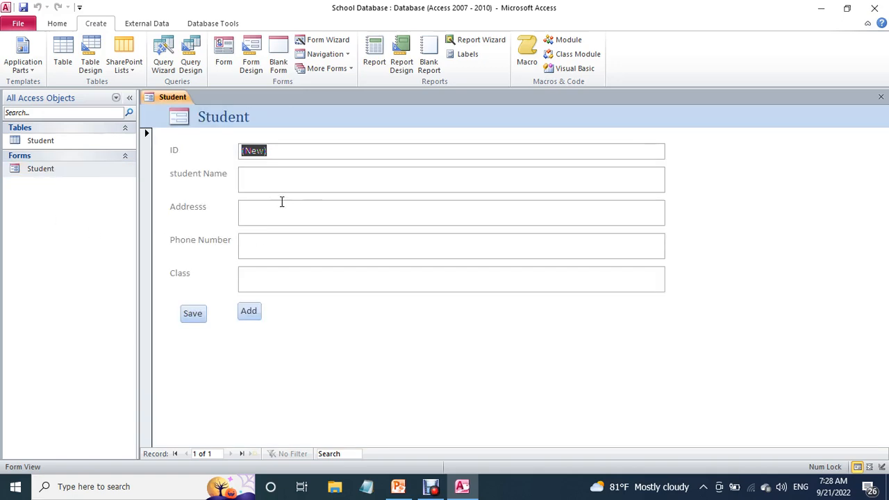
click(271, 182)
text(James)
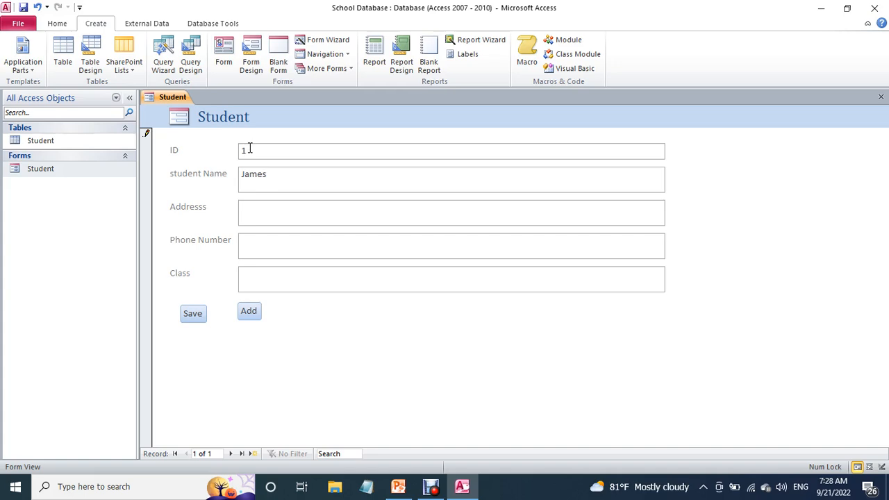
click(266, 208)
text(3rs str;)
text(Monywa)
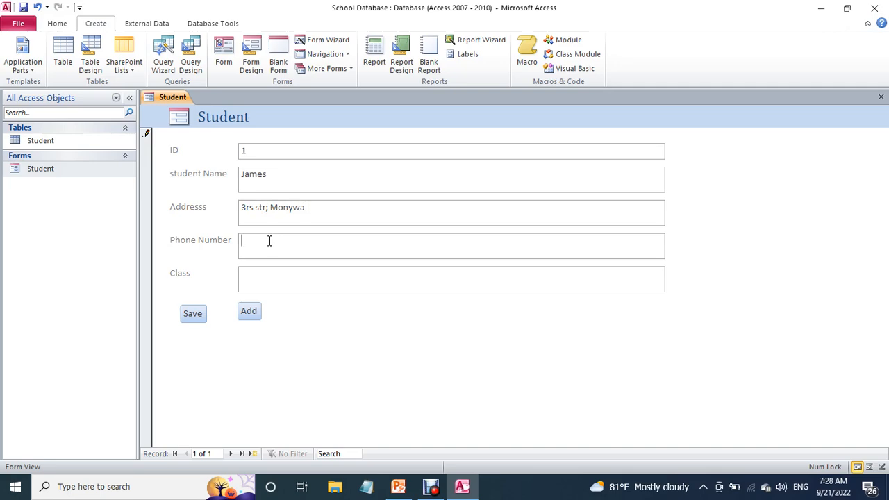
Enter the first student's phone number and class A, and save the record with the form's Save button
click(269, 241)
text(0123456)
click(273, 275)
click(194, 317)
Add a new record with the form's Add button and enter the second student's name and address
click(247, 314)
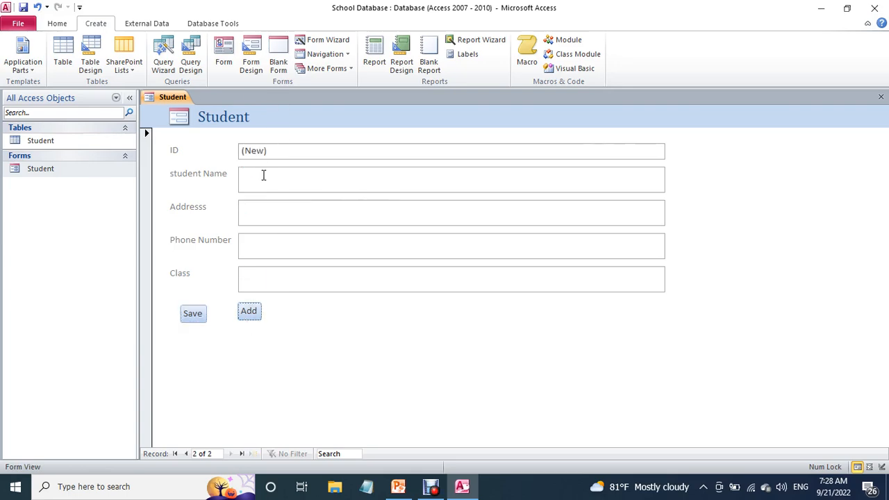
text(ack)
click(268, 208)
text(4th Str)
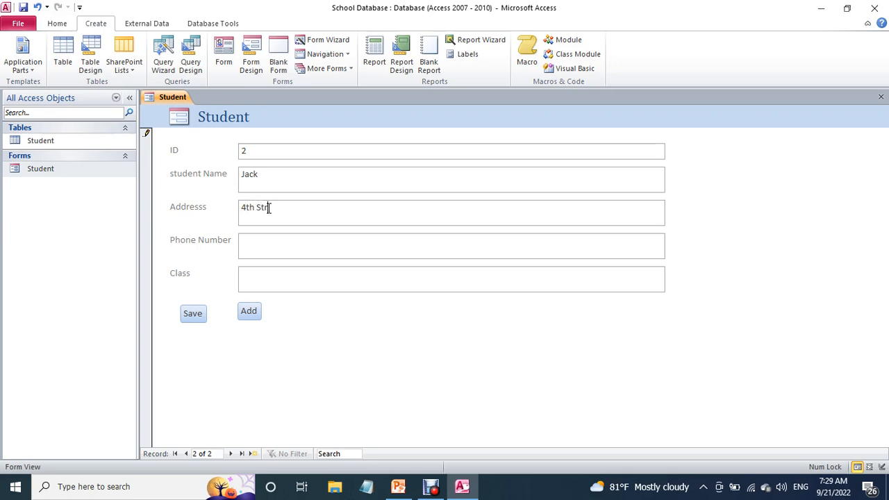
text( monywa)
Enter the second student's phone number and class A, and save the record
click(271, 247)
text(0321654)
click(260, 280)
text(A)
click(193, 318)
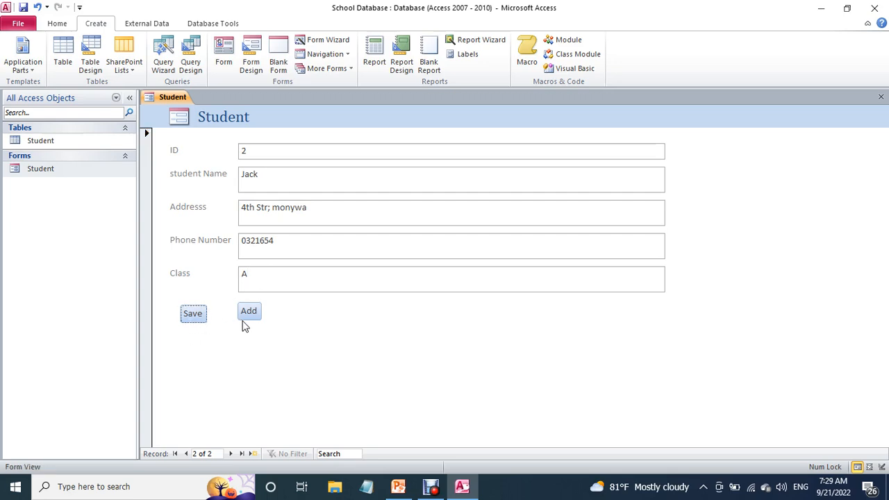
Add another record and enter the third student's name and address
click(243, 313)
click(256, 175)
text(Jack)
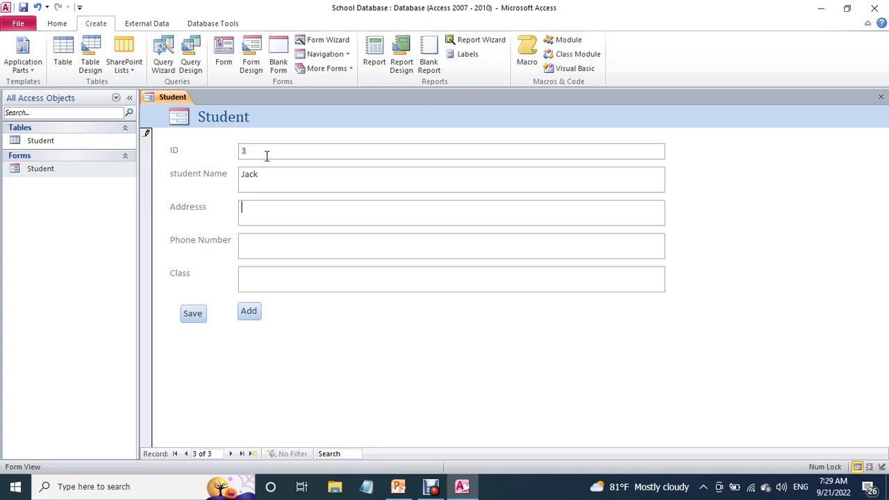
text(5th Str;)
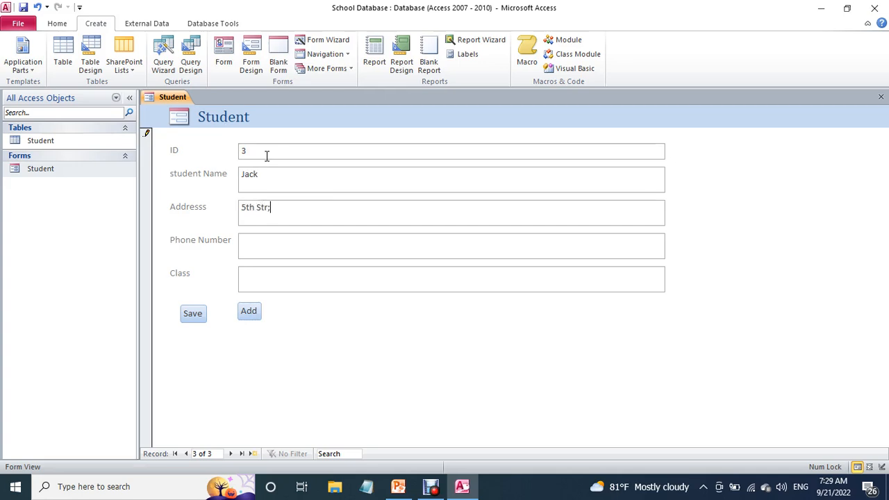
text( Monywa)
Complete the third record with the phone number and class A, save it and start a blank record
click(245, 240)
text(0654123)
click(251, 277)
text(A)
click(192, 313)
click(250, 312)
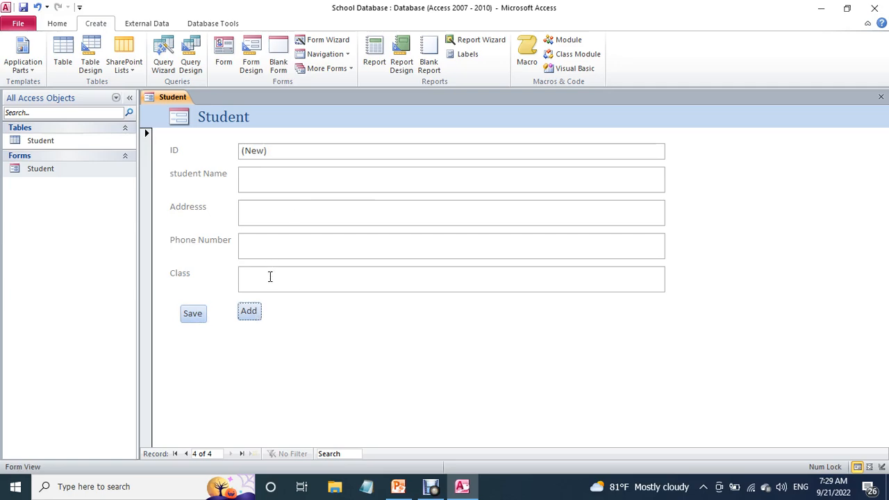
Open the Student table to check the records entered through the form, and return to the Student form
click(74, 140)
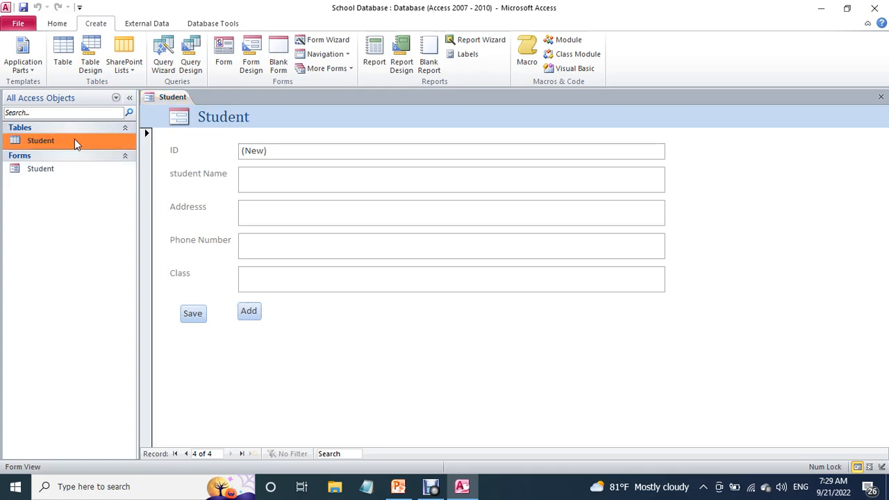
double_click(75, 140)
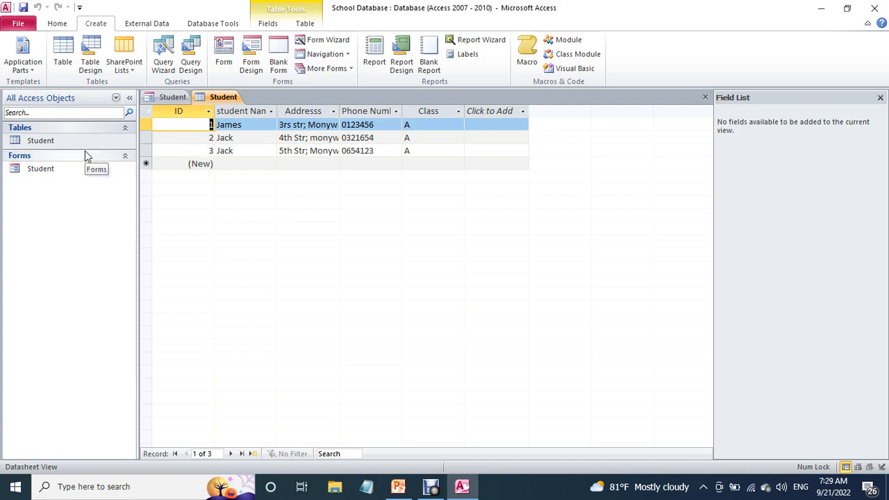
double_click(67, 171)
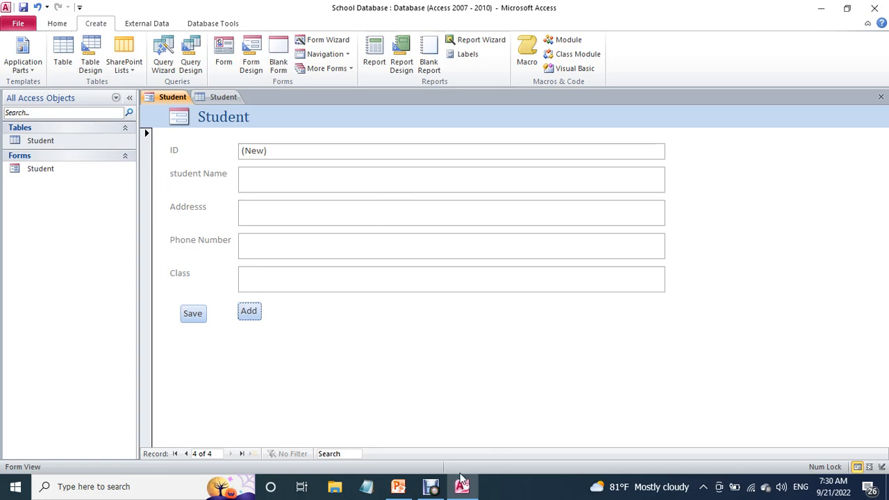
click(433, 487)
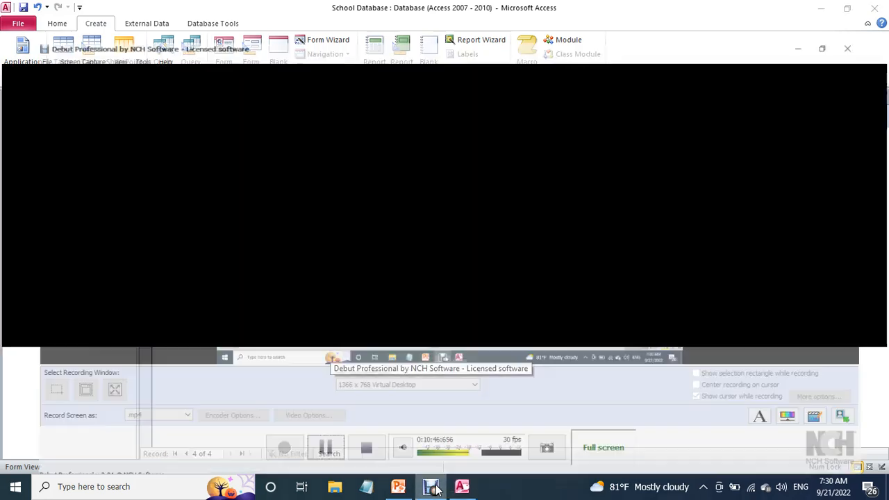